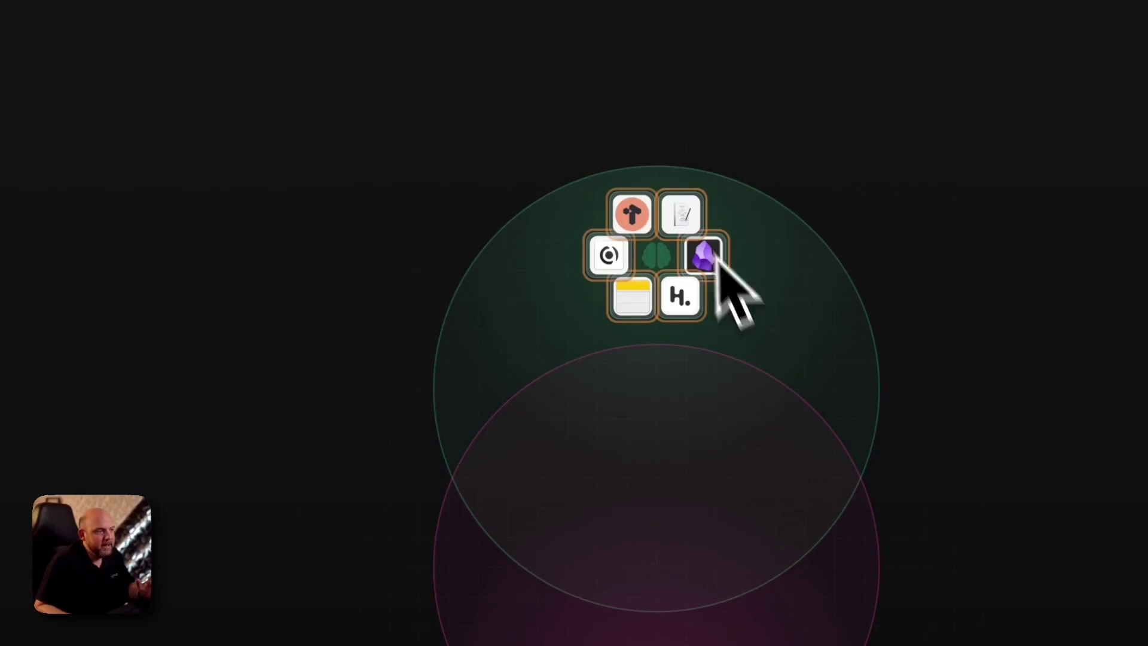
# Look over the reMarkable and Apple Notes tool details without changing anything
pyautogui.click(681, 214)
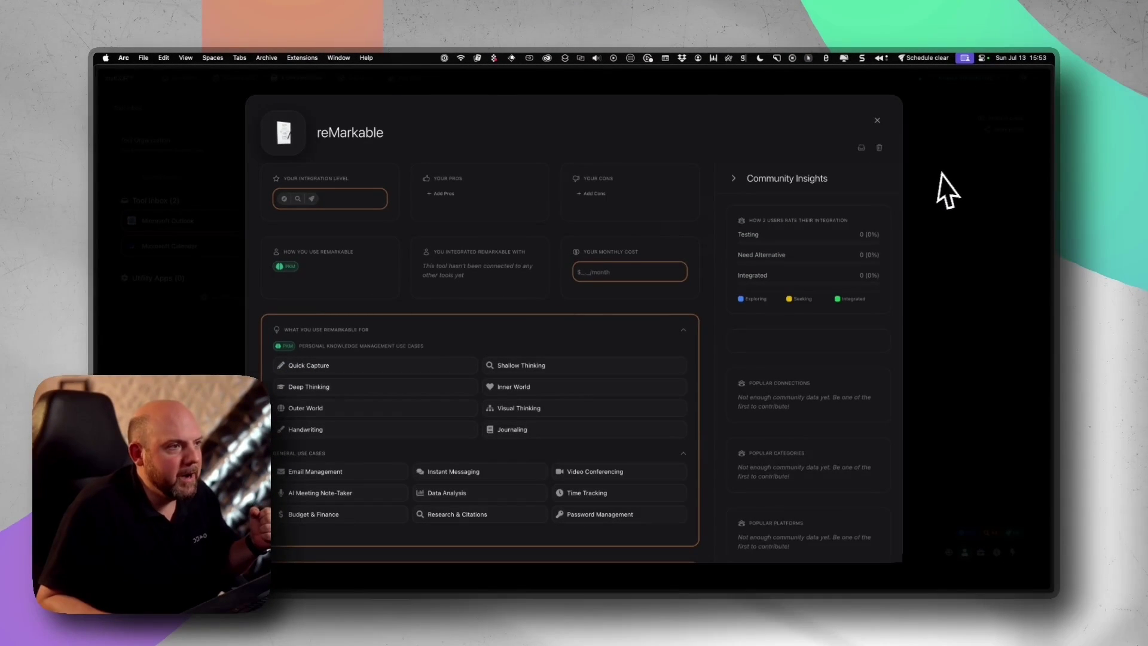
pyautogui.click(940, 173)
pyautogui.click(682, 246)
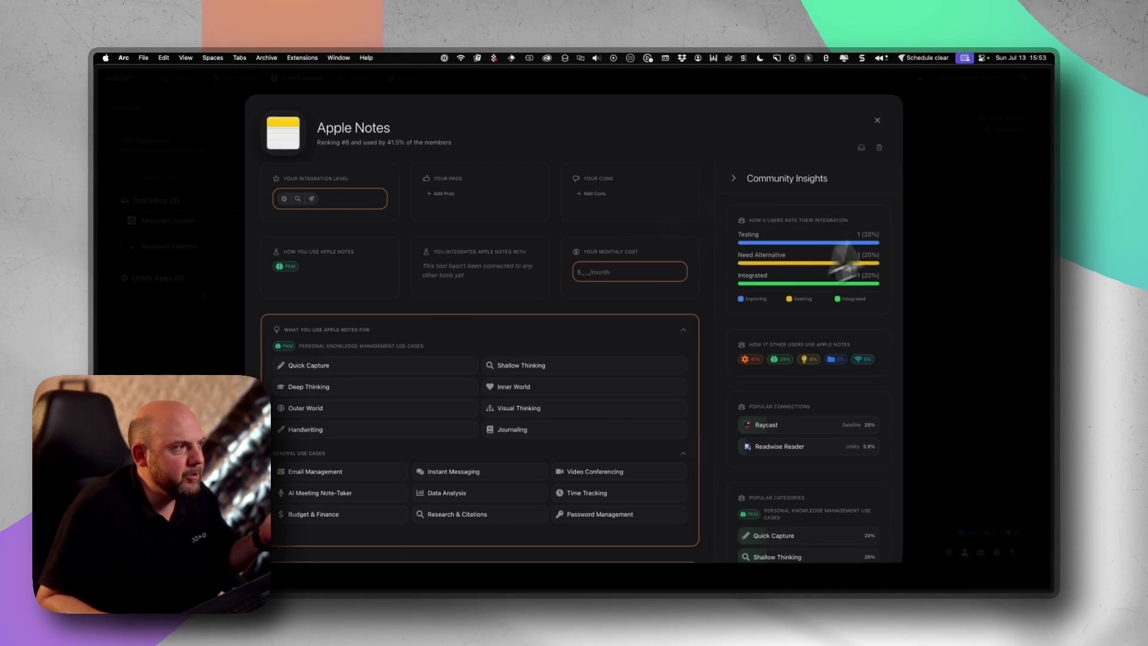
pyautogui.click(944, 197)
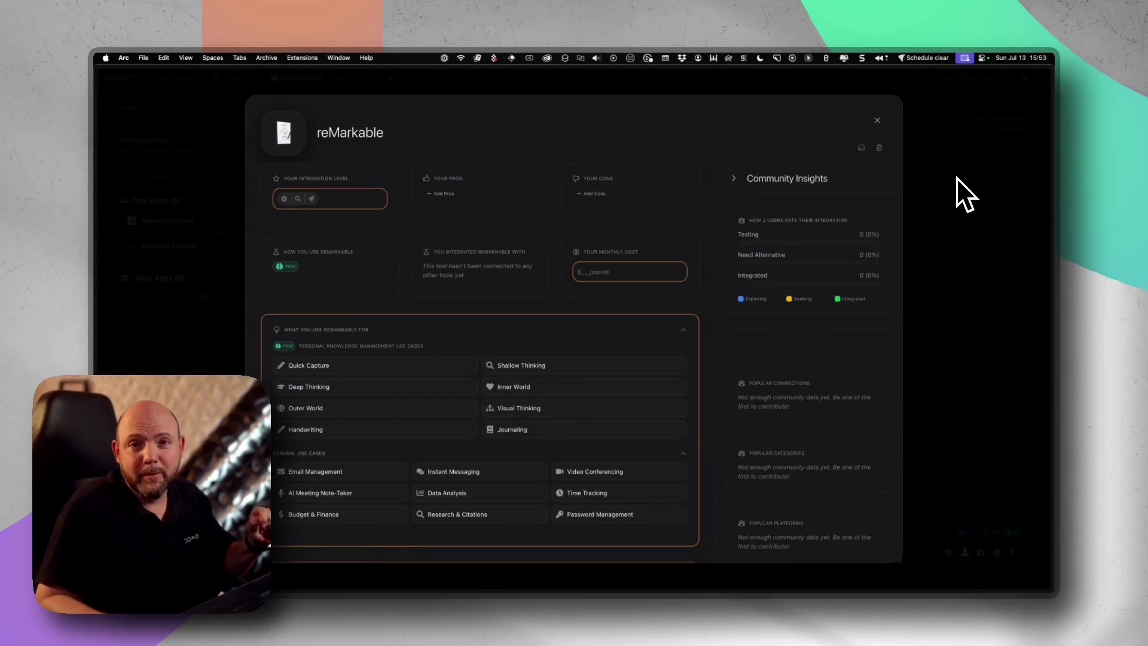
pyautogui.click(956, 174)
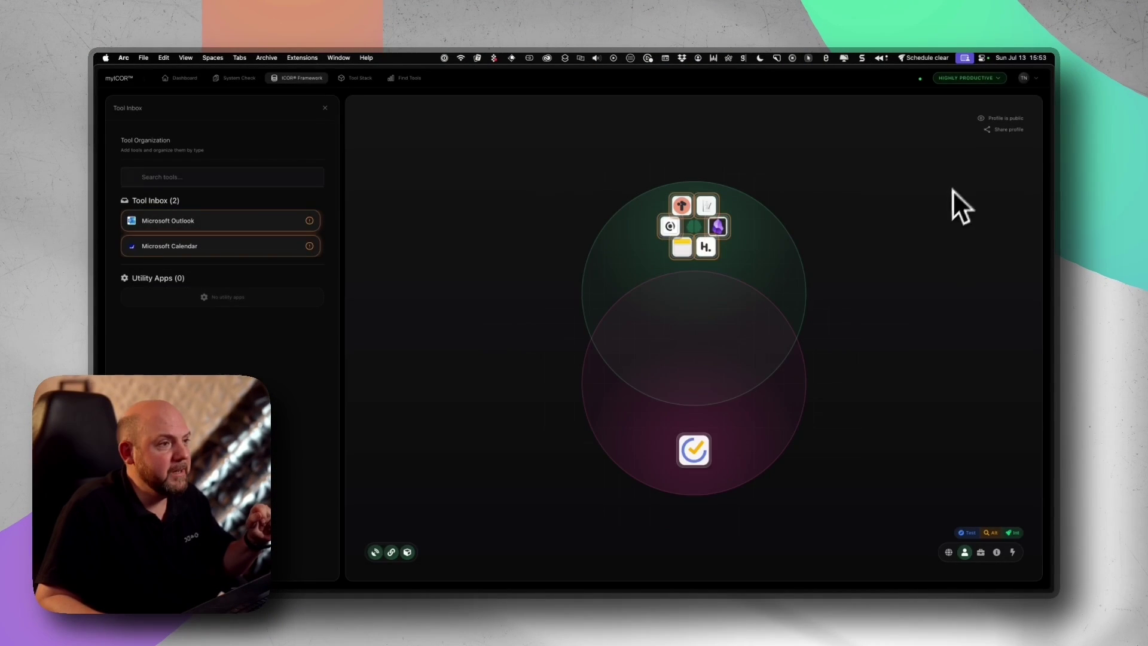
# Tag Heptabase with the Deep Thinking and Visual Thinking use cases
pyautogui.click(711, 245)
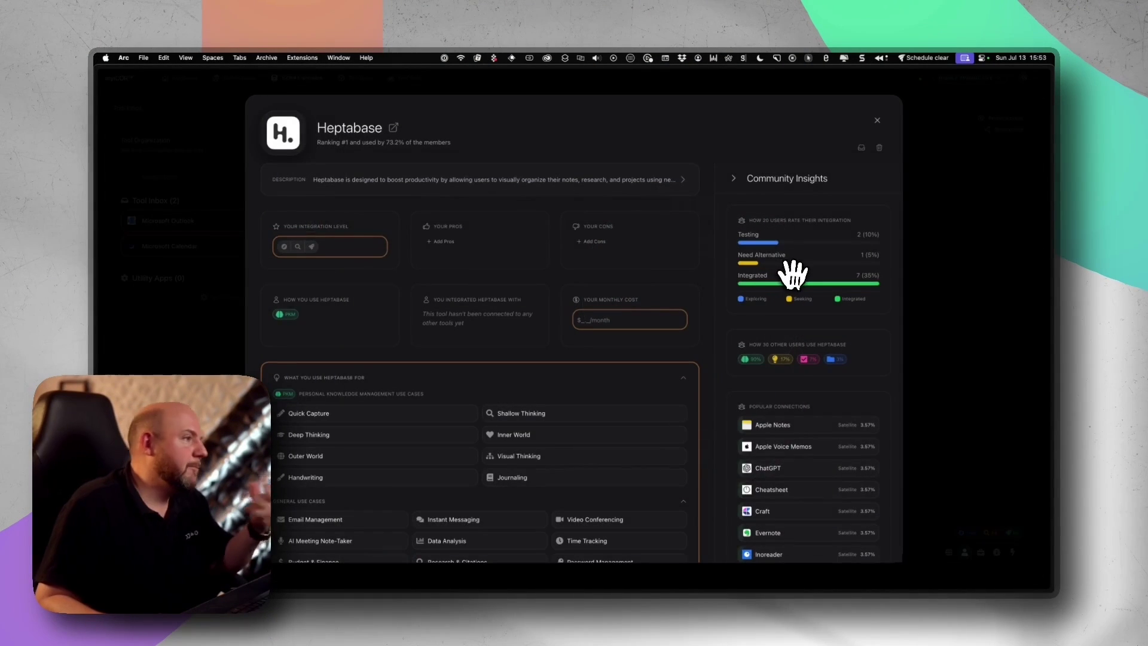
pyautogui.click(988, 181)
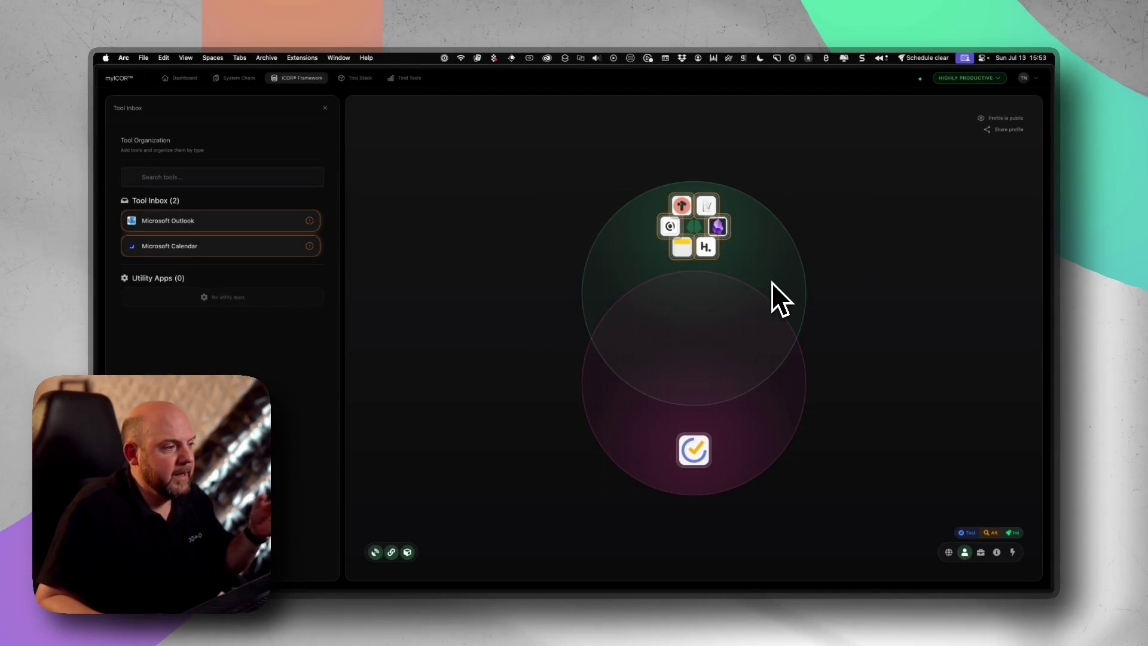
pyautogui.click(711, 245)
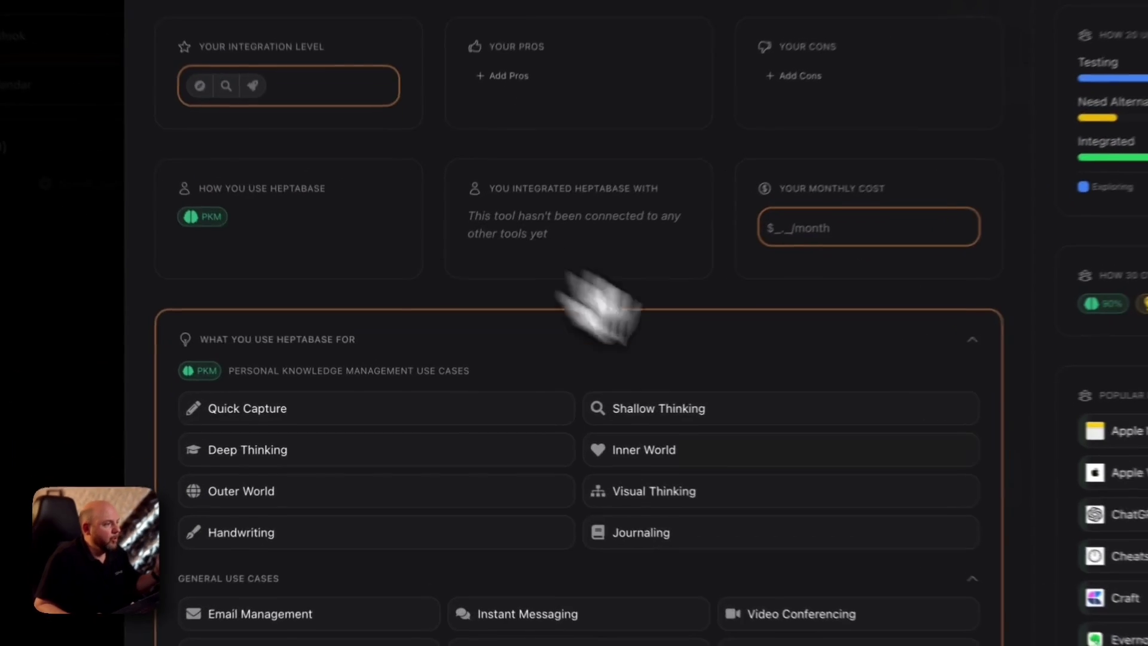
pyautogui.scroll(-5, 508, 335)
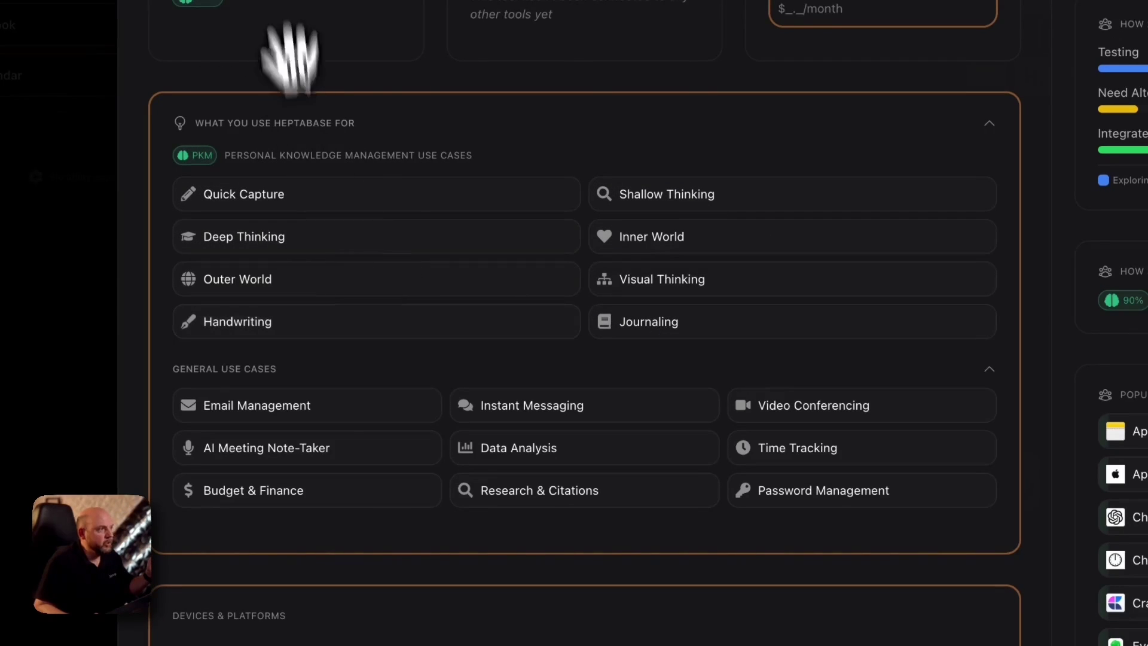
pyautogui.click(445, 239)
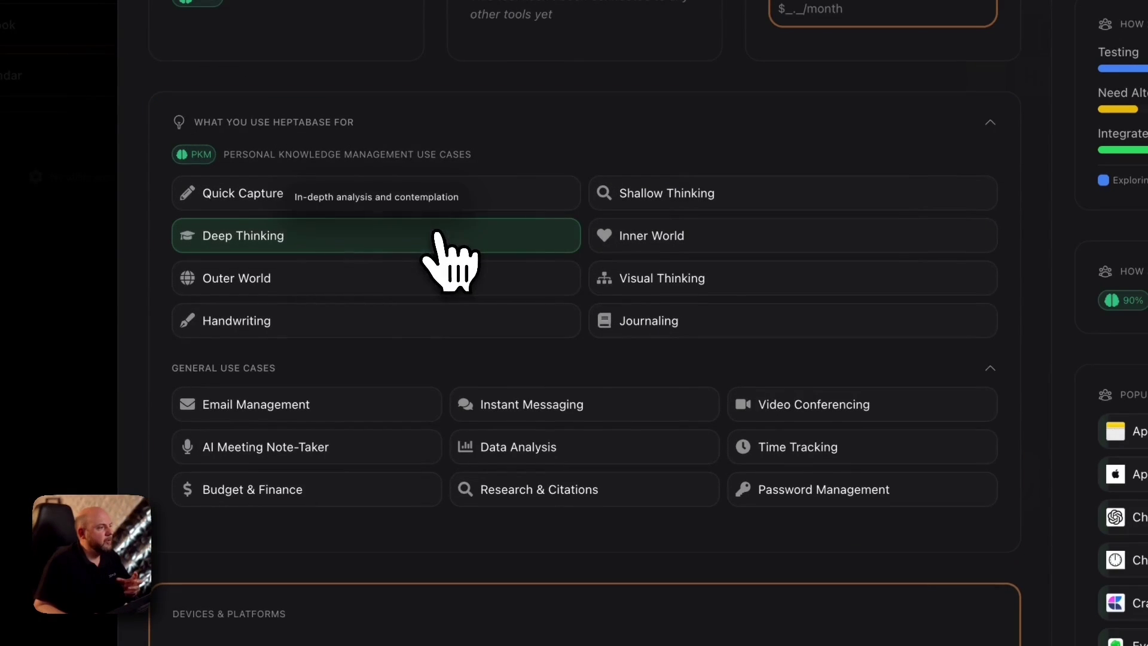
pyautogui.click(591, 286)
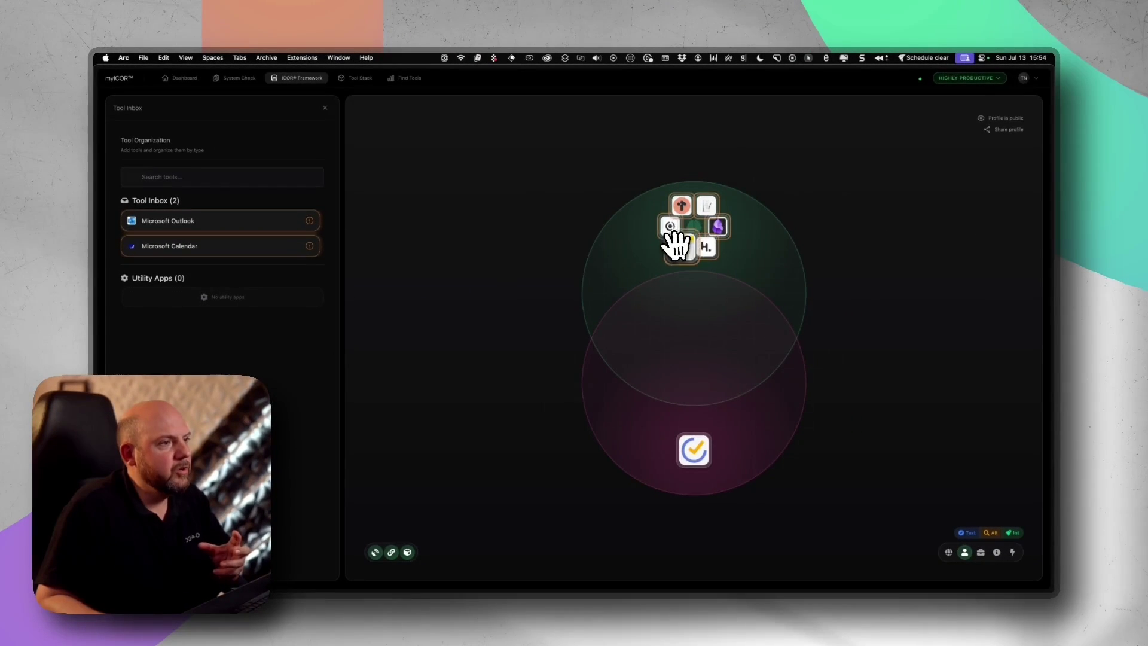
# Mark Quick Capture and Shallow Thinking as Apple Notes use cases, then reopen its details
pyautogui.click(676, 239)
pyautogui.click(356, 368)
pyautogui.click(673, 366)
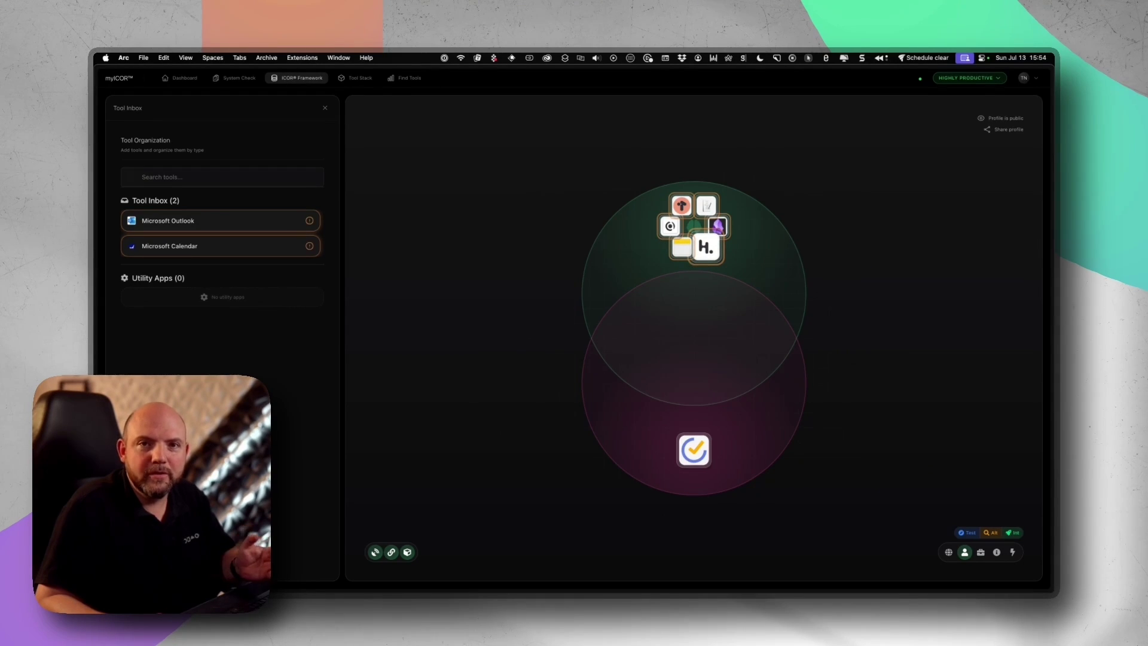
pyautogui.click(679, 248)
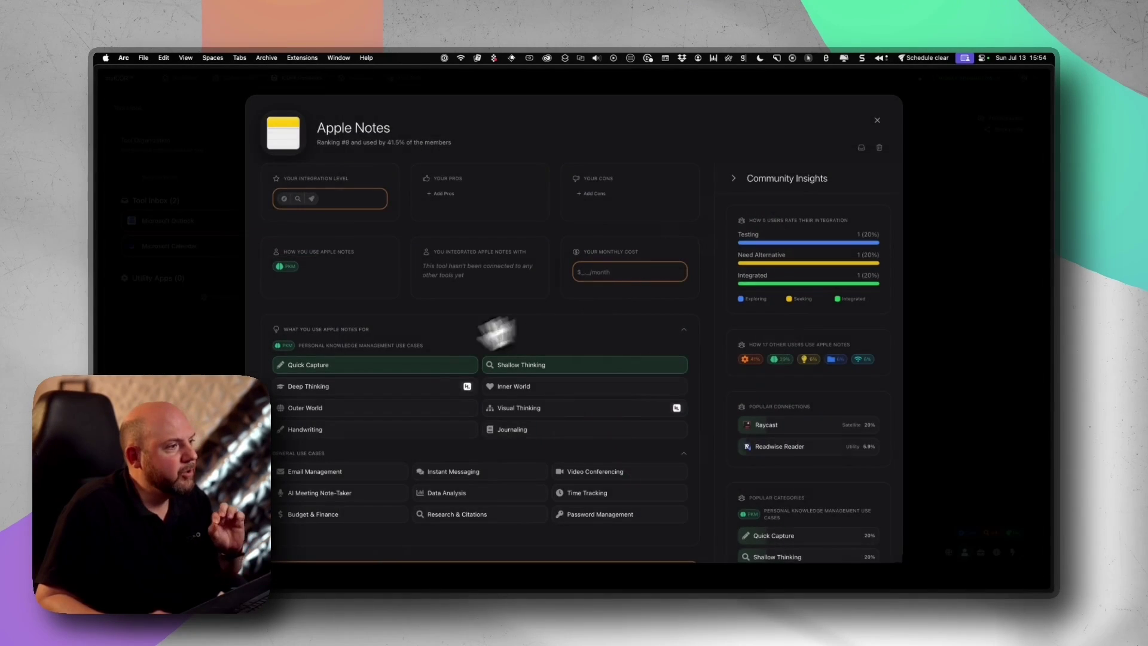
# Set Apple Notes to Integrated, move it into Utility Apps, and tag it Workflow Optimization
pyautogui.click(312, 198)
pyautogui.moveTo(681, 247); pyautogui.dragTo(616, 340)
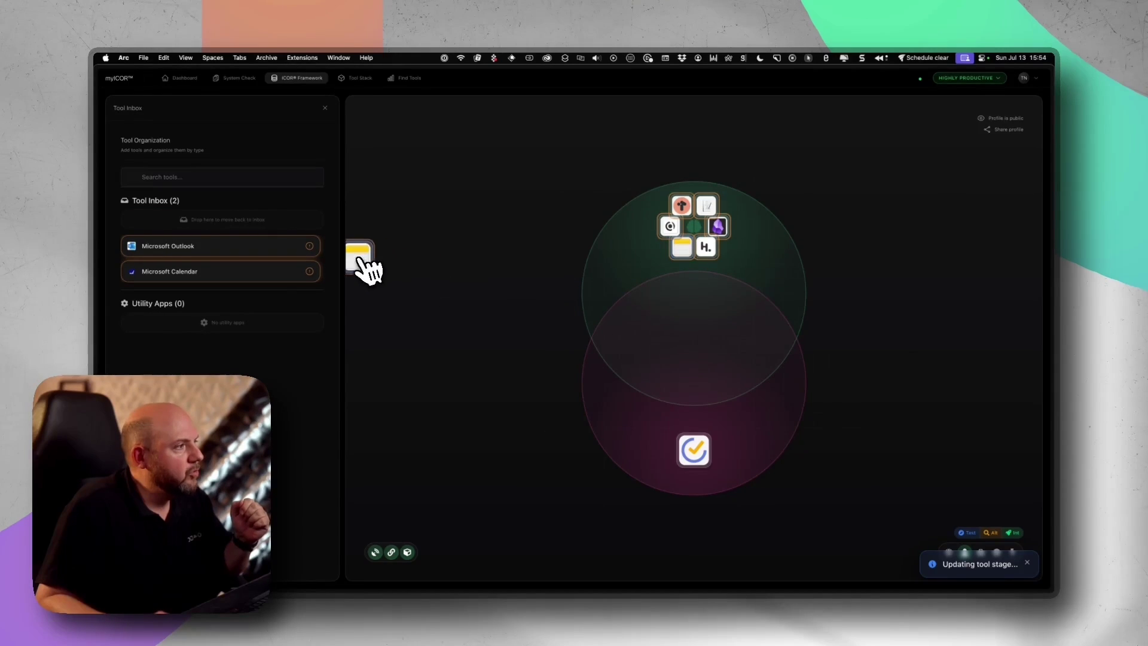
pyautogui.moveTo(358, 257); pyautogui.dragTo(206, 334)
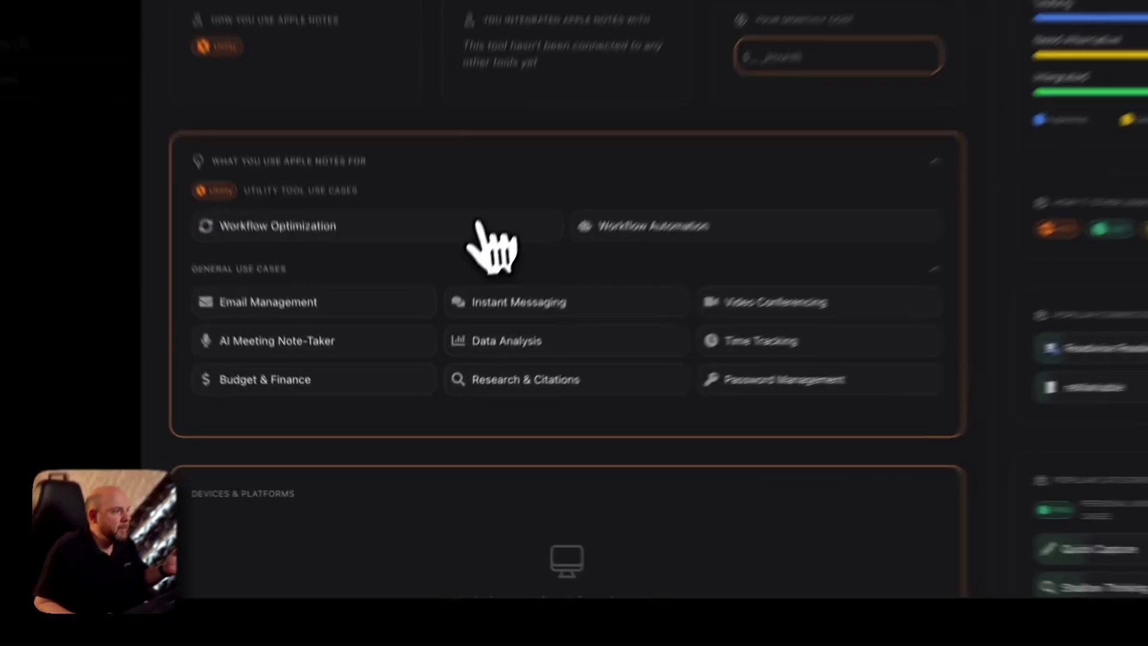
pyautogui.click(394, 361)
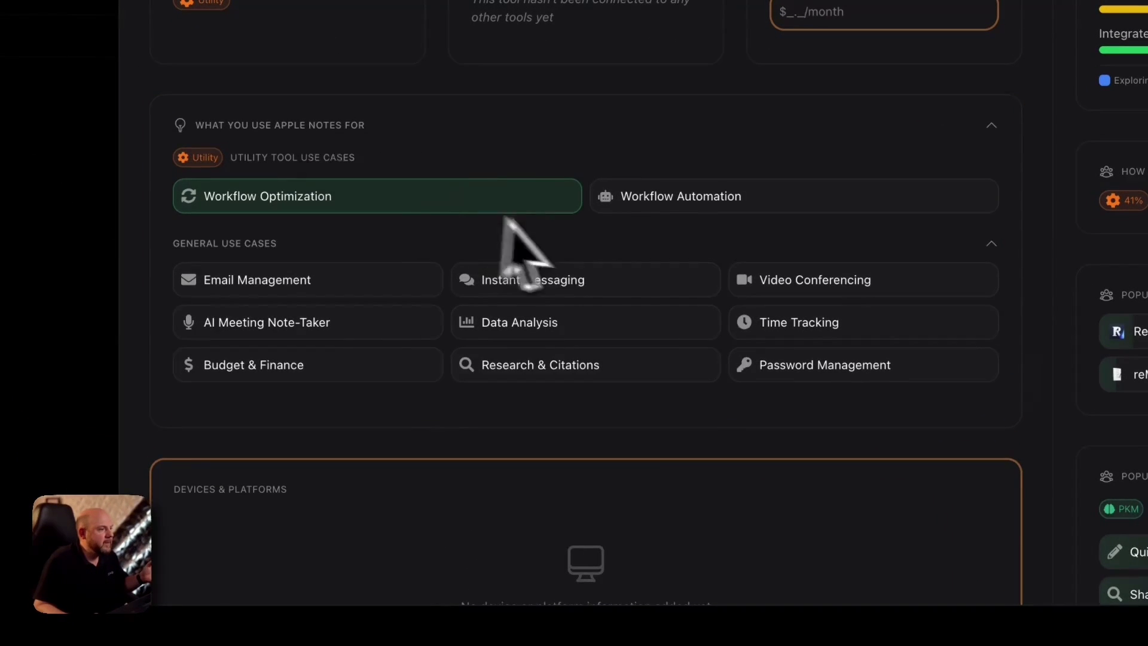
pyautogui.click(16, 203)
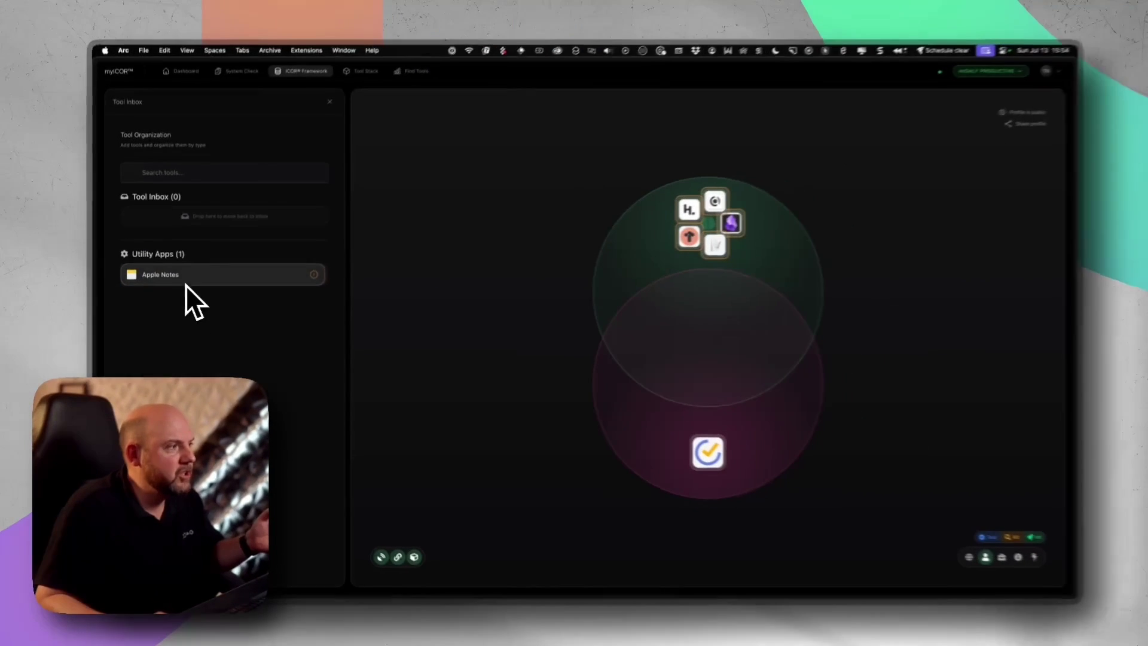
pyautogui.click(674, 212)
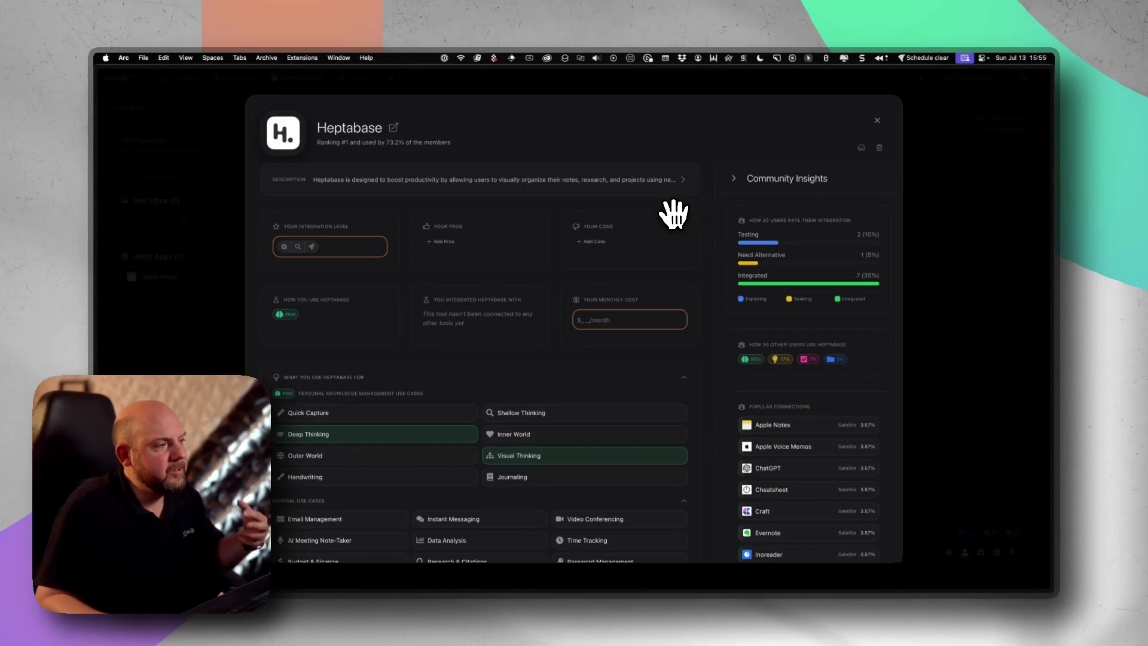
# Close the Heptabase details panel
pyautogui.click(925, 150)
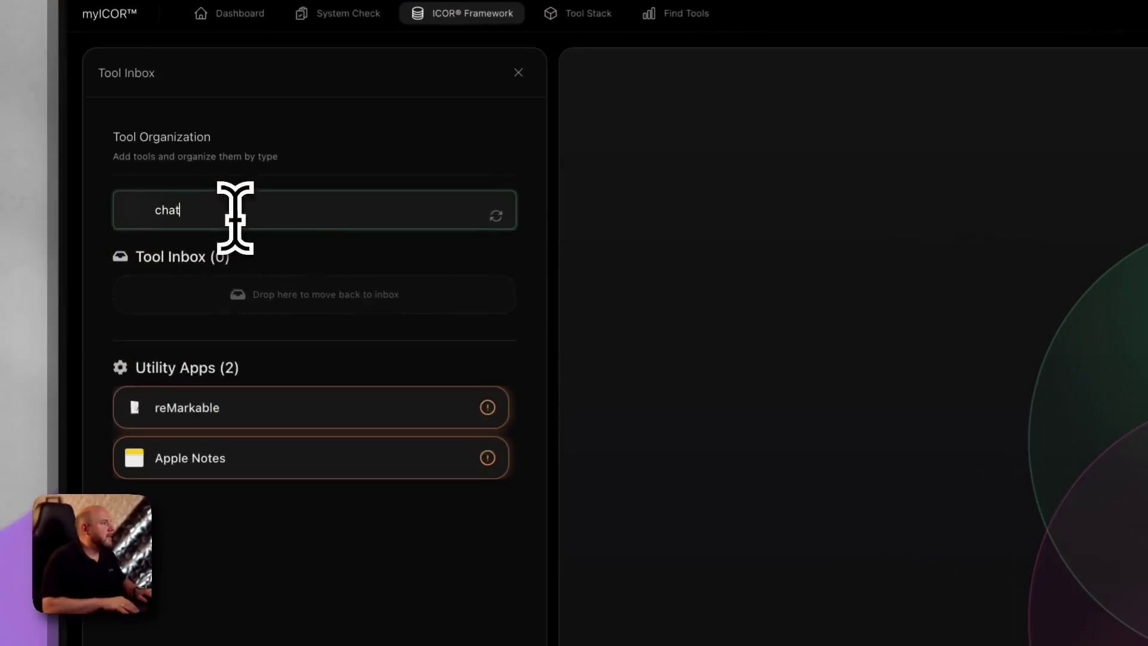
# Add ChatGPT from the search results and drag it out of the PKM circle into Utility Apps
pyautogui.click(227, 267)
pyautogui.moveTo(334, 298); pyautogui.dragTo(377, 416)
pyautogui.moveTo(370, 507); pyautogui.dragTo(1102, 350)
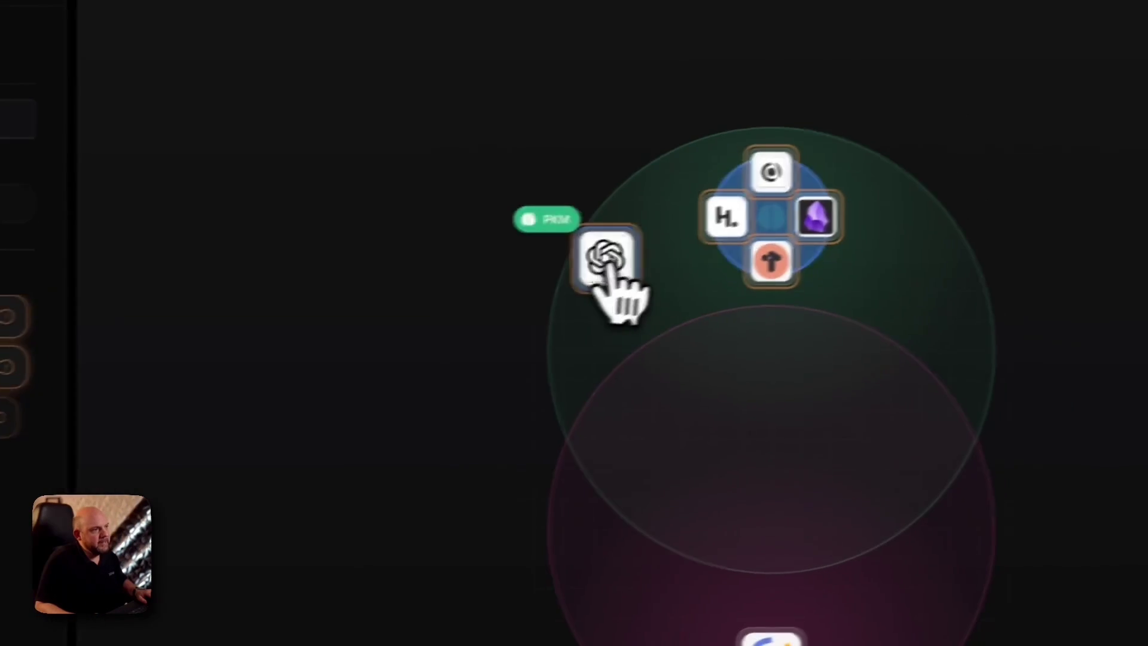
pyautogui.moveTo(616, 298); pyautogui.dragTo(692, 321)
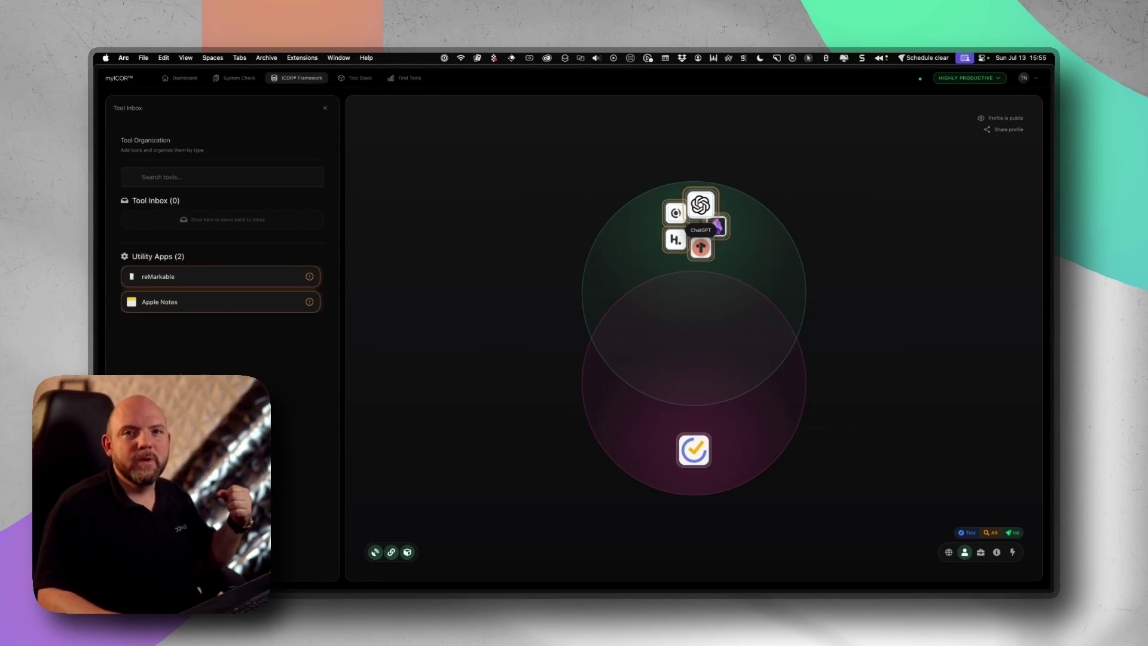
pyautogui.moveTo(700, 205); pyautogui.dragTo(205, 278)
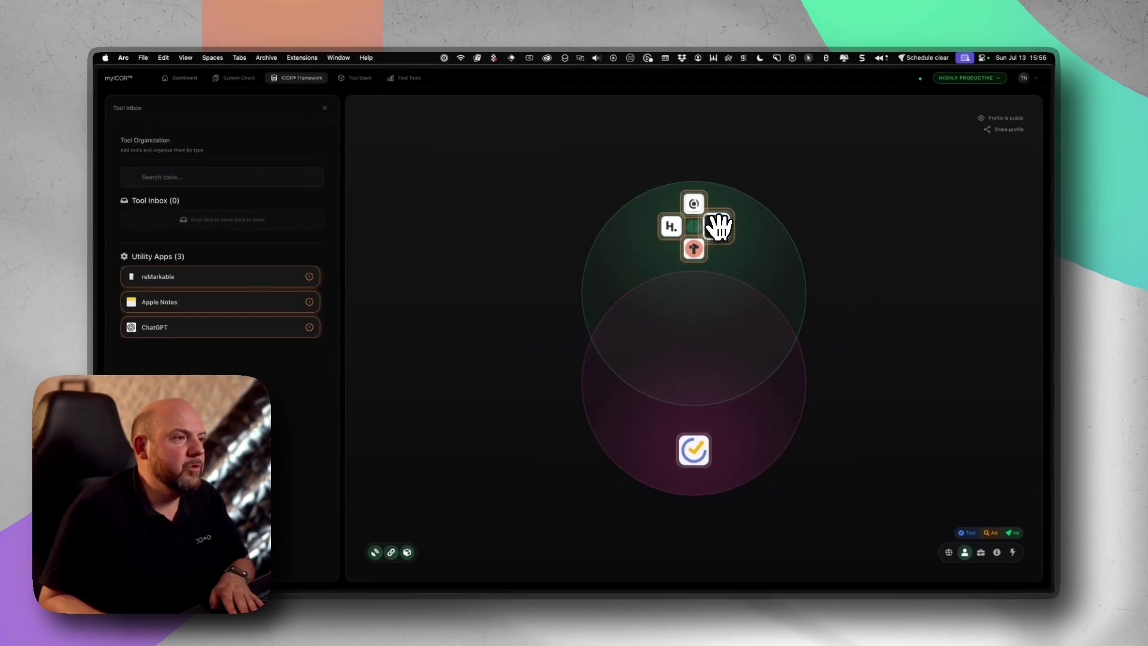
# Remove Obsidian, Capacities and Tana from the tool stack one after another
pyautogui.click(633, 216)
pyautogui.click(878, 149)
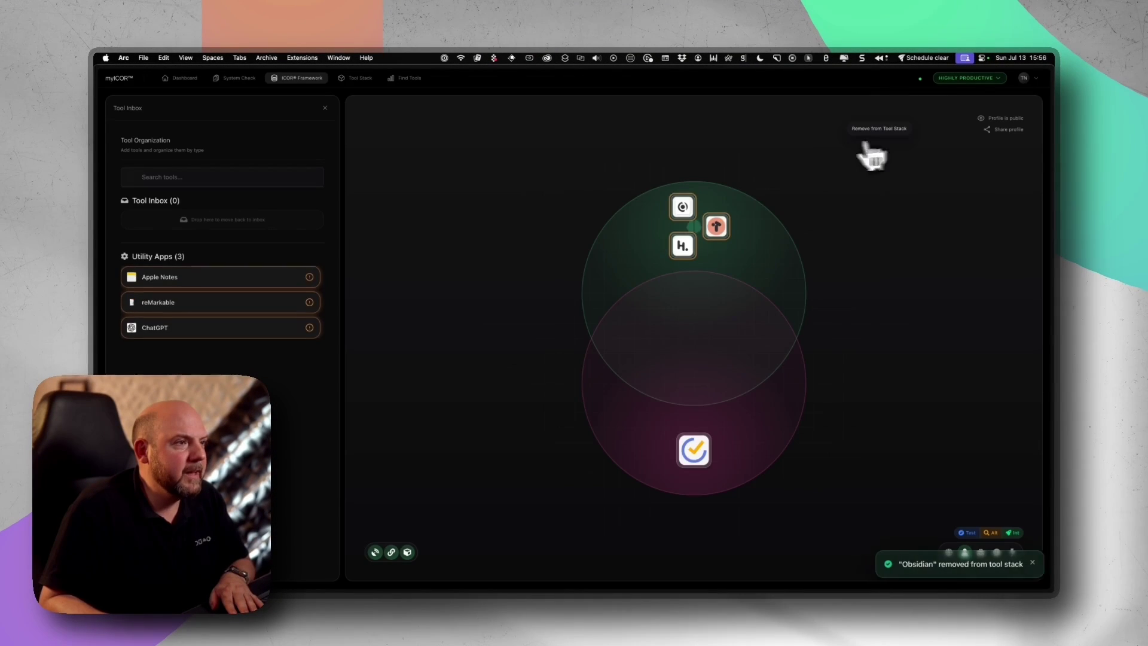
pyautogui.click(684, 205)
pyautogui.click(878, 147)
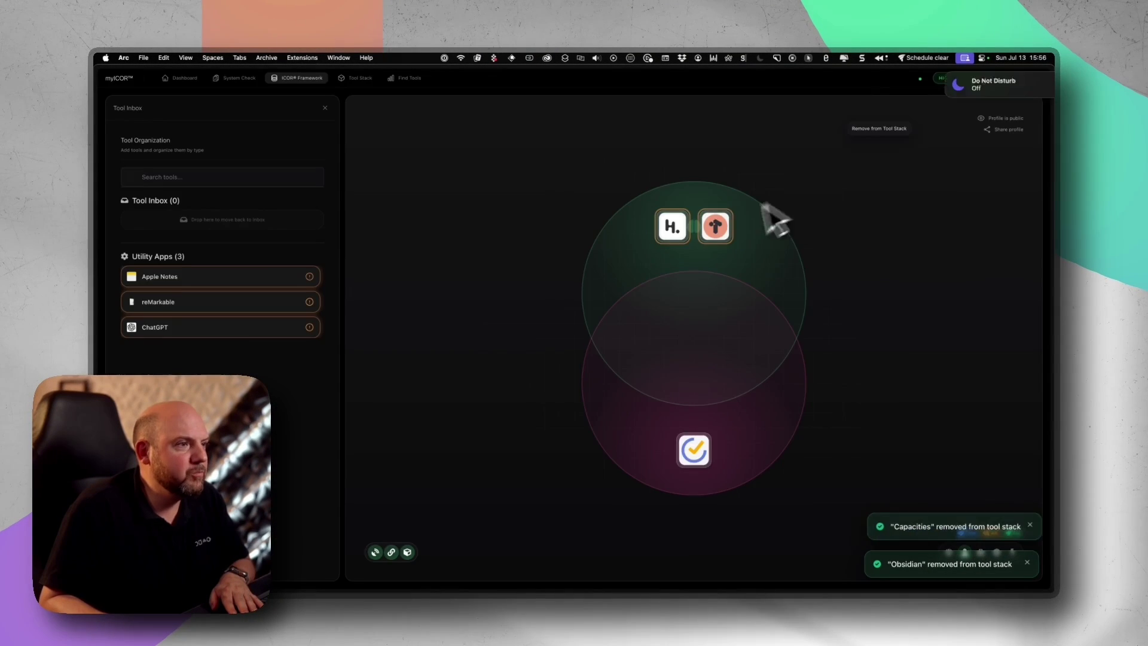
pyautogui.click(717, 225)
pyautogui.click(879, 147)
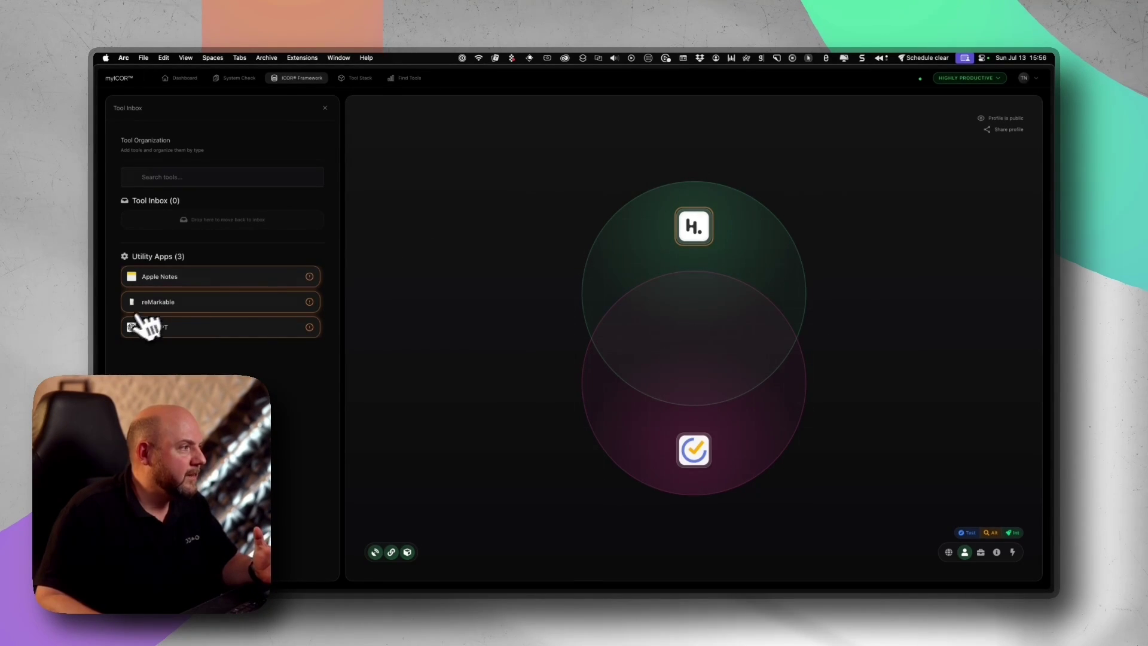
pyautogui.click(197, 277)
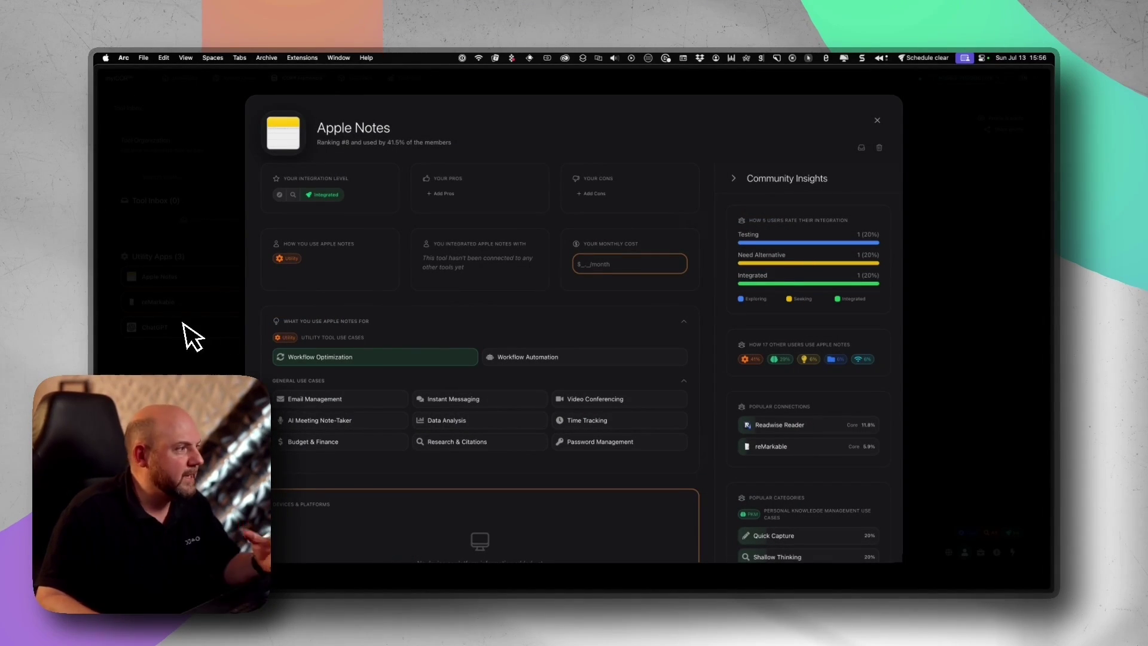
pyautogui.click(183, 330)
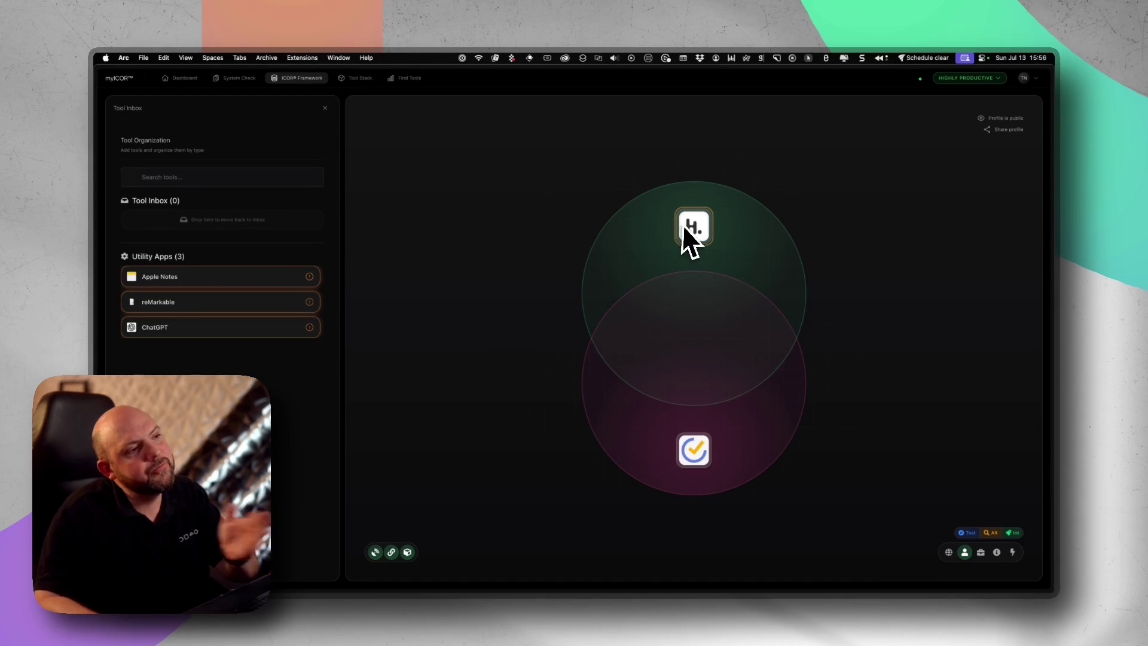